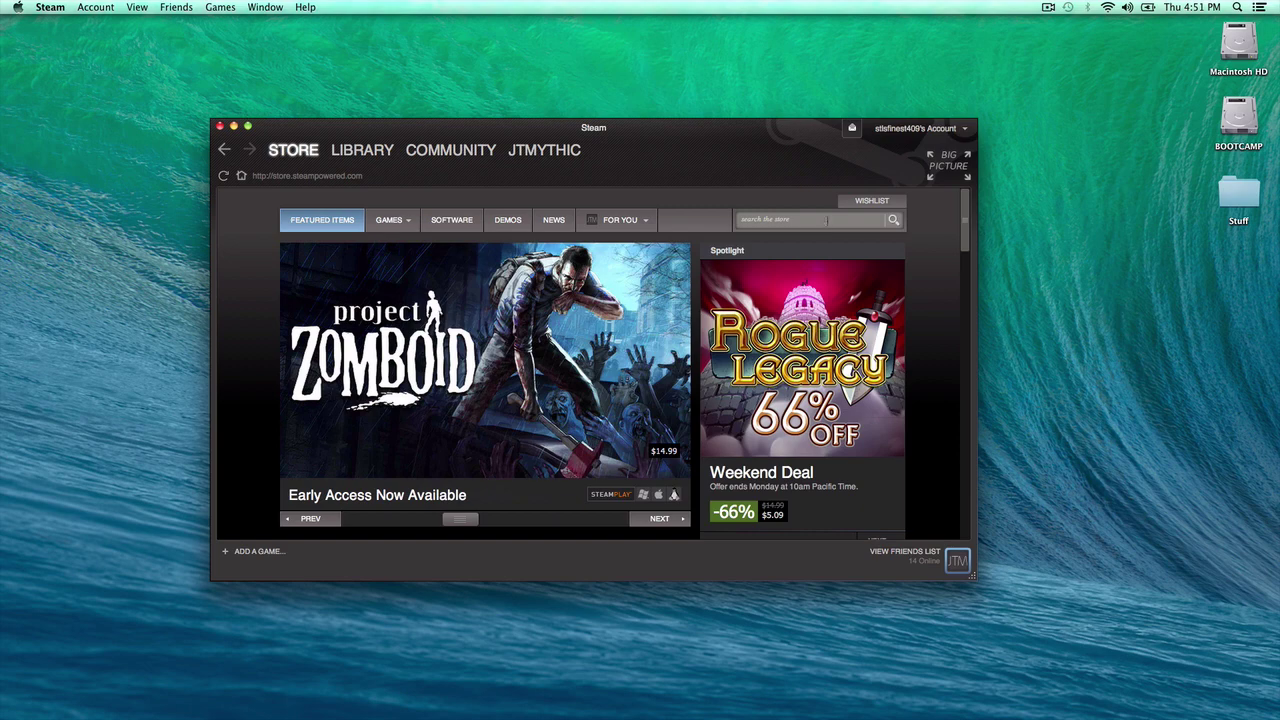
- Search the store for Counter and open the Counter-Strike: Source page to examine its details
{"action": "left_click", "coordinate": [826, 220]}
{"action": "type", "text": "Outlast"}
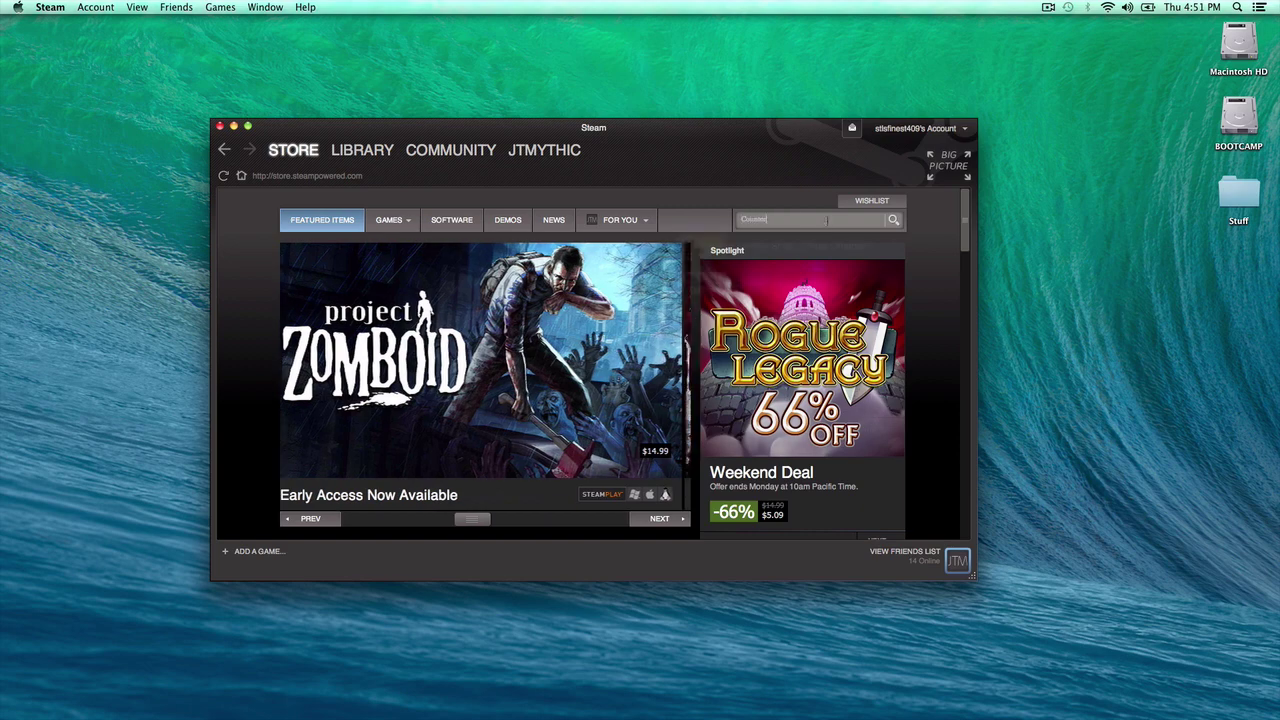
{"action": "left_click", "coordinate": [800, 288]}
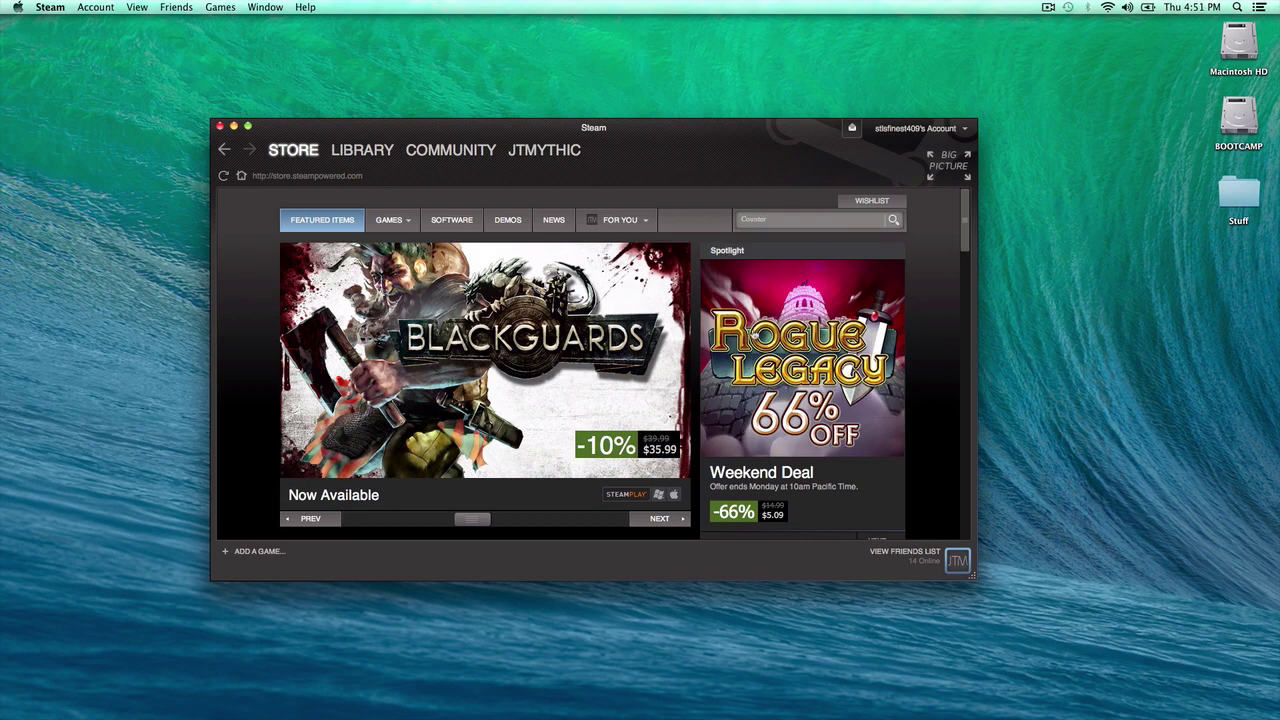
{"action": "scroll", "coordinate": [753, 333], "scroll_direction": "down", "scroll_amount": 3}
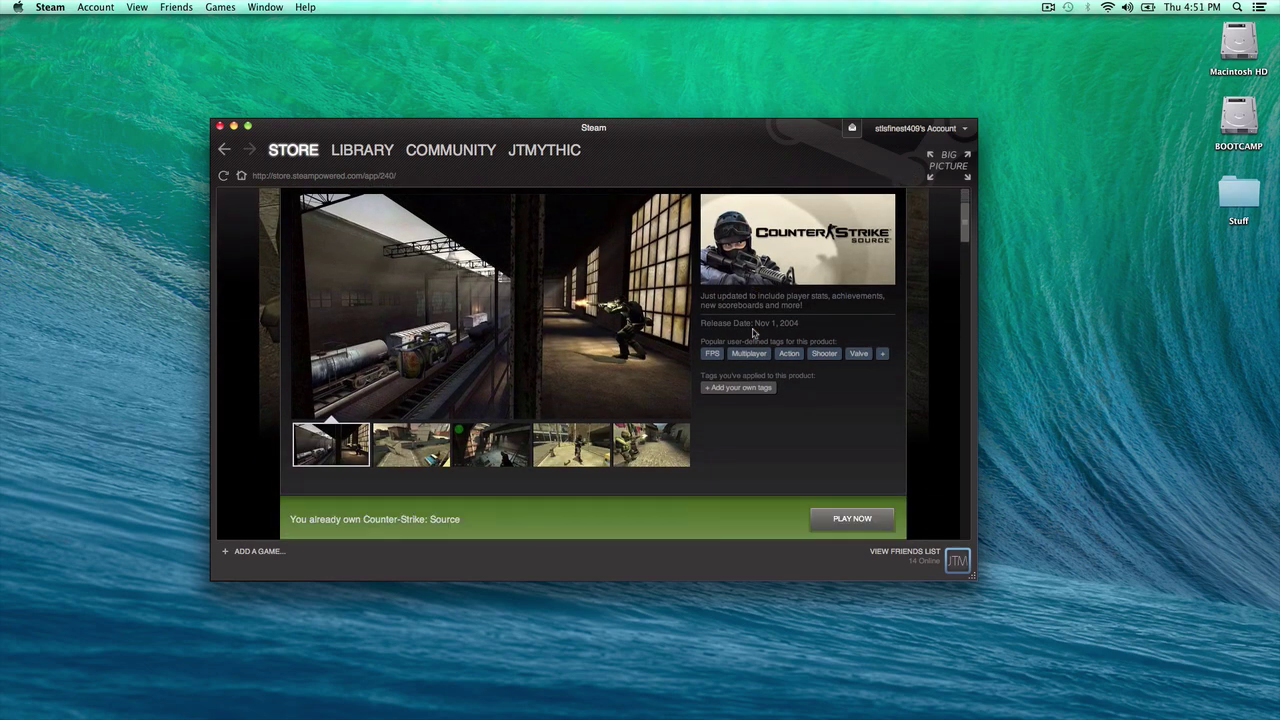
{"action": "scroll", "coordinate": [750, 340], "scroll_direction": "down", "scroll_amount": 2}
{"action": "scroll", "coordinate": [743, 355], "scroll_direction": "up", "scroll_amount": 5}
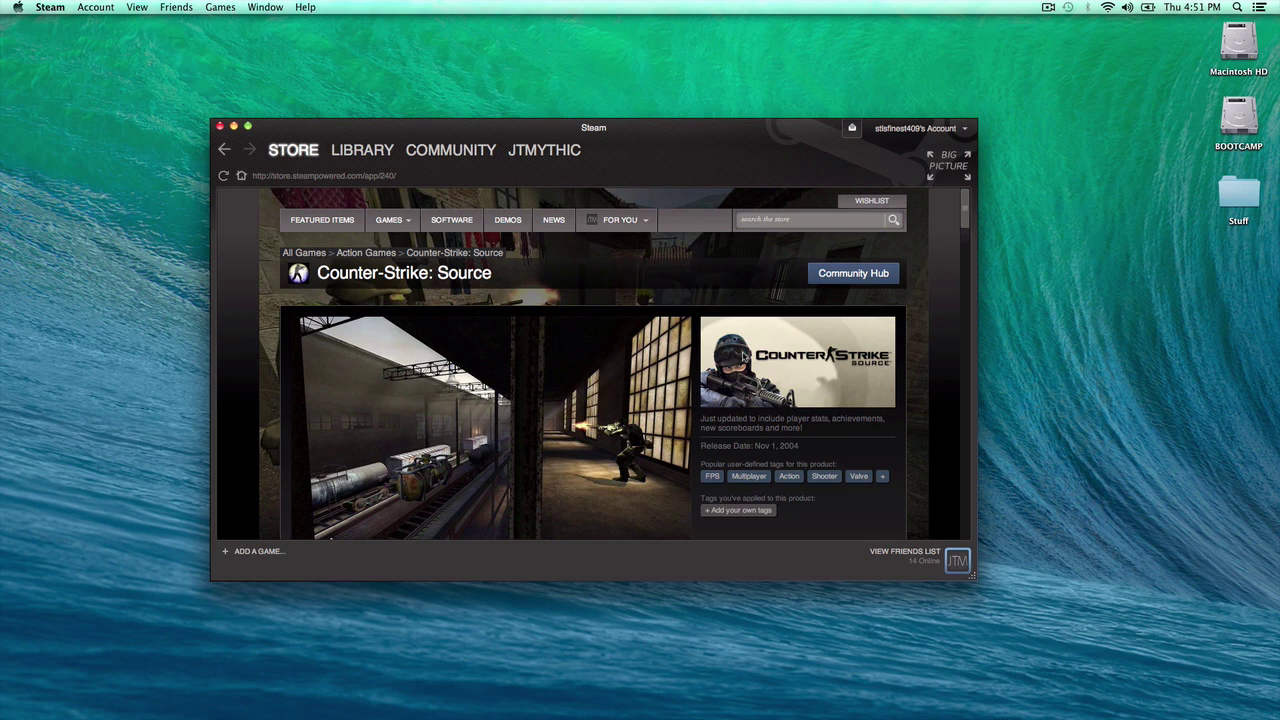
{"action": "scroll", "coordinate": [743, 355], "scroll_direction": "down", "scroll_amount": 2}
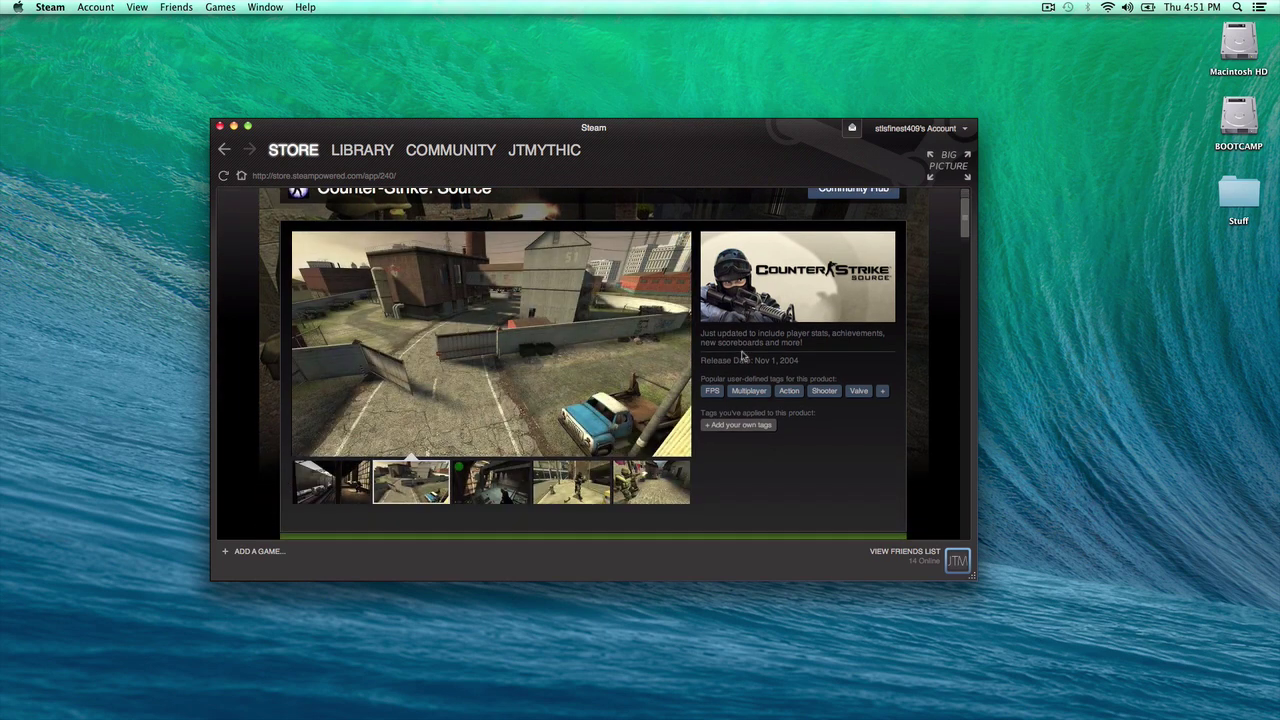
- Open the game library, and minimize Steam to switch to the GarrysMod Content Addon page in Chrome
{"action": "left_click", "coordinate": [380, 150]}
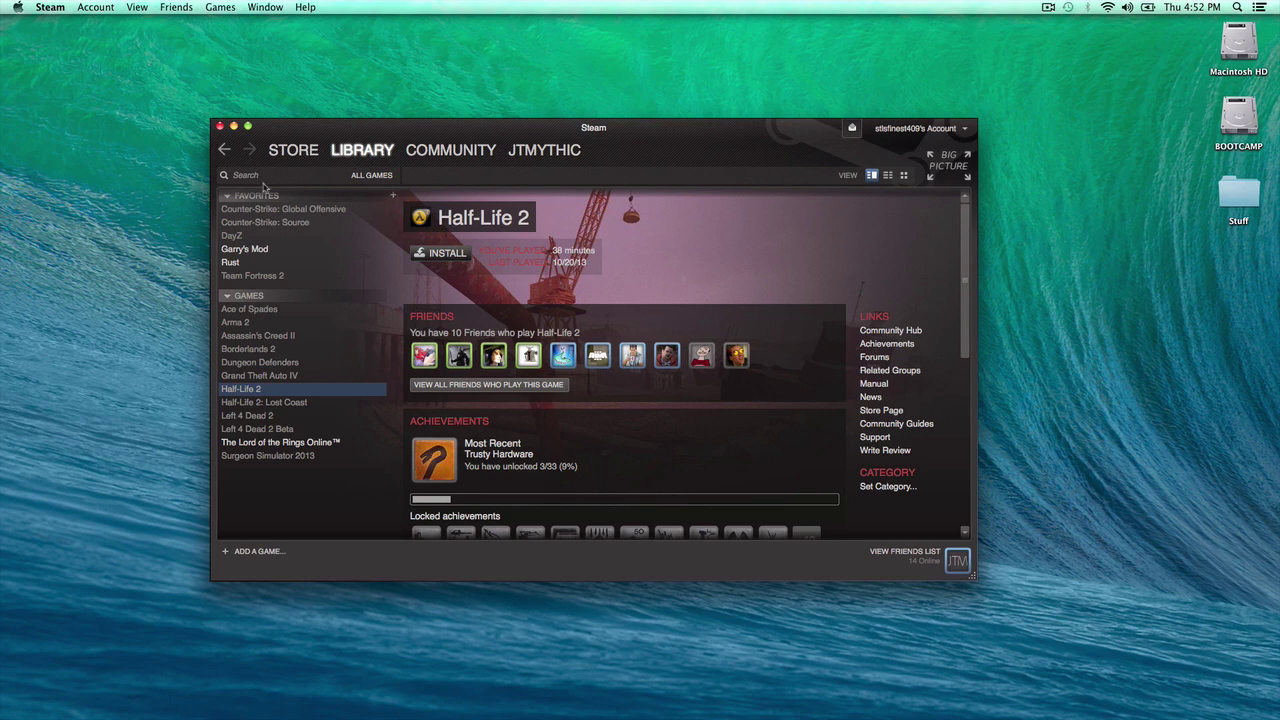
{"action": "left_click", "coordinate": [233, 129]}
{"action": "mouse_move", "coordinate": [380, 710]}
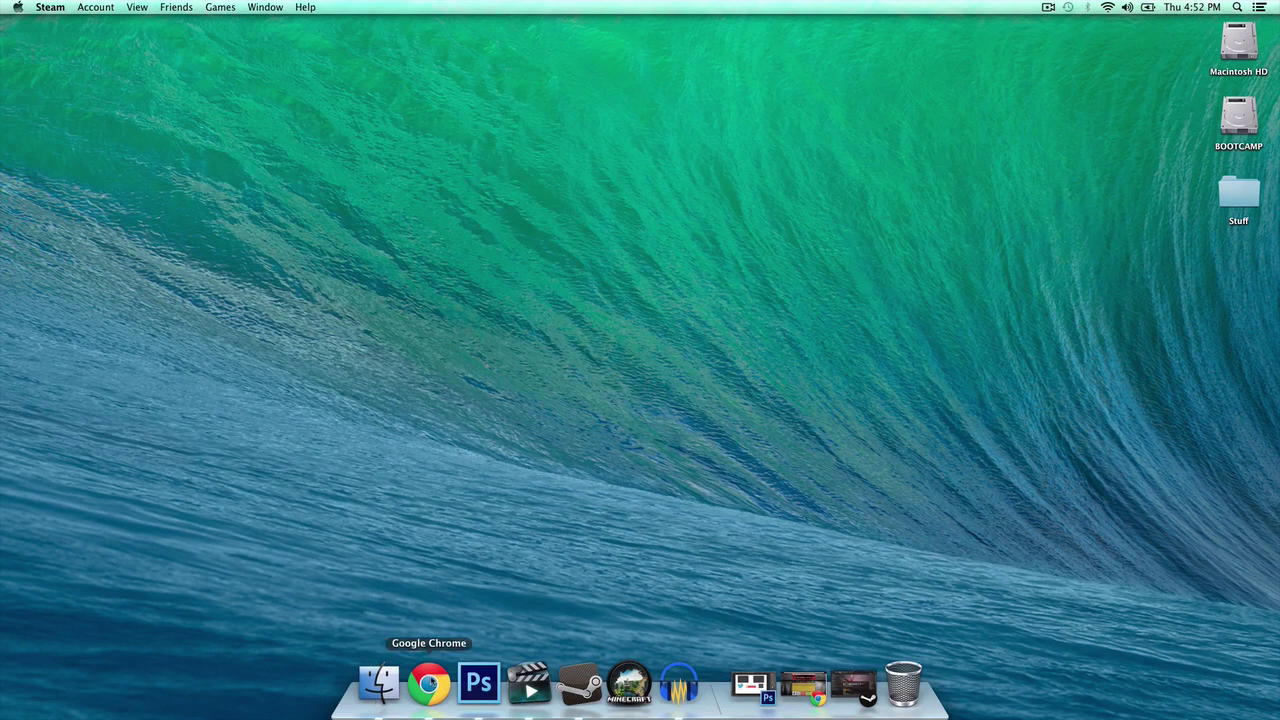
{"action": "left_click", "coordinate": [803, 685]}
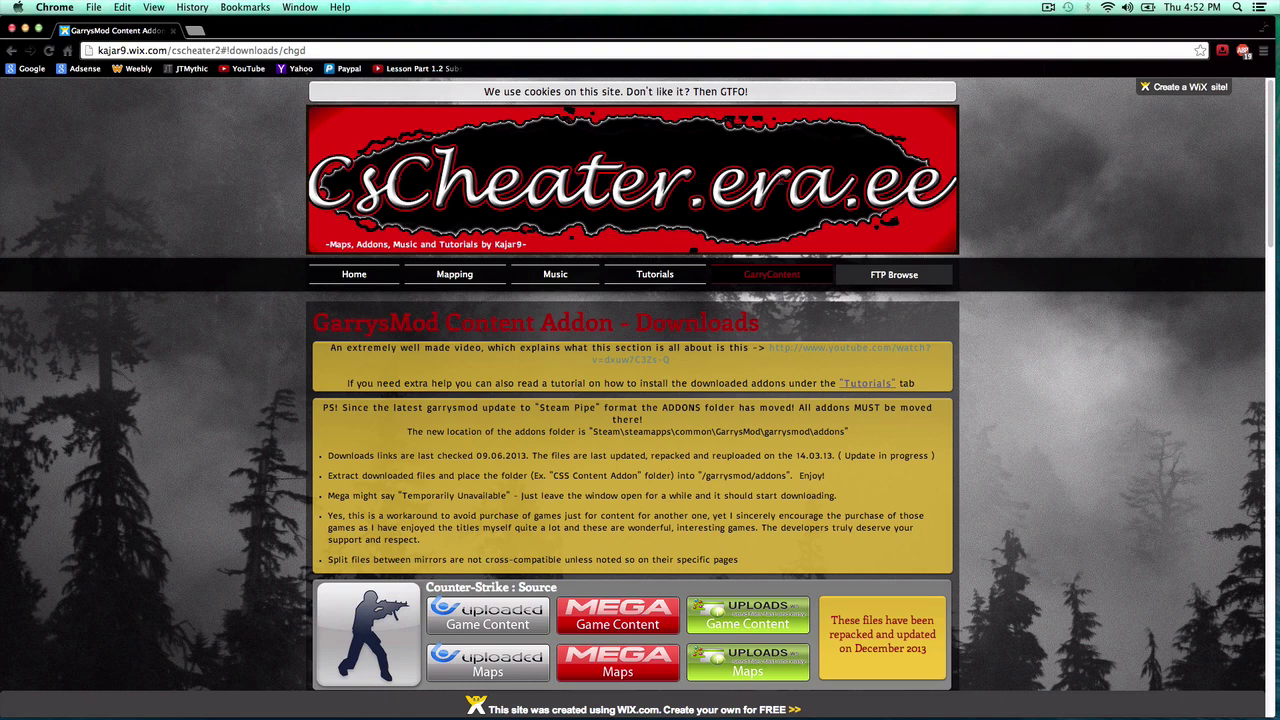
- Examine the page's address, installation notes and the Game Content and Maps downloads offered for each game
{"action": "left_click", "coordinate": [120, 50]}
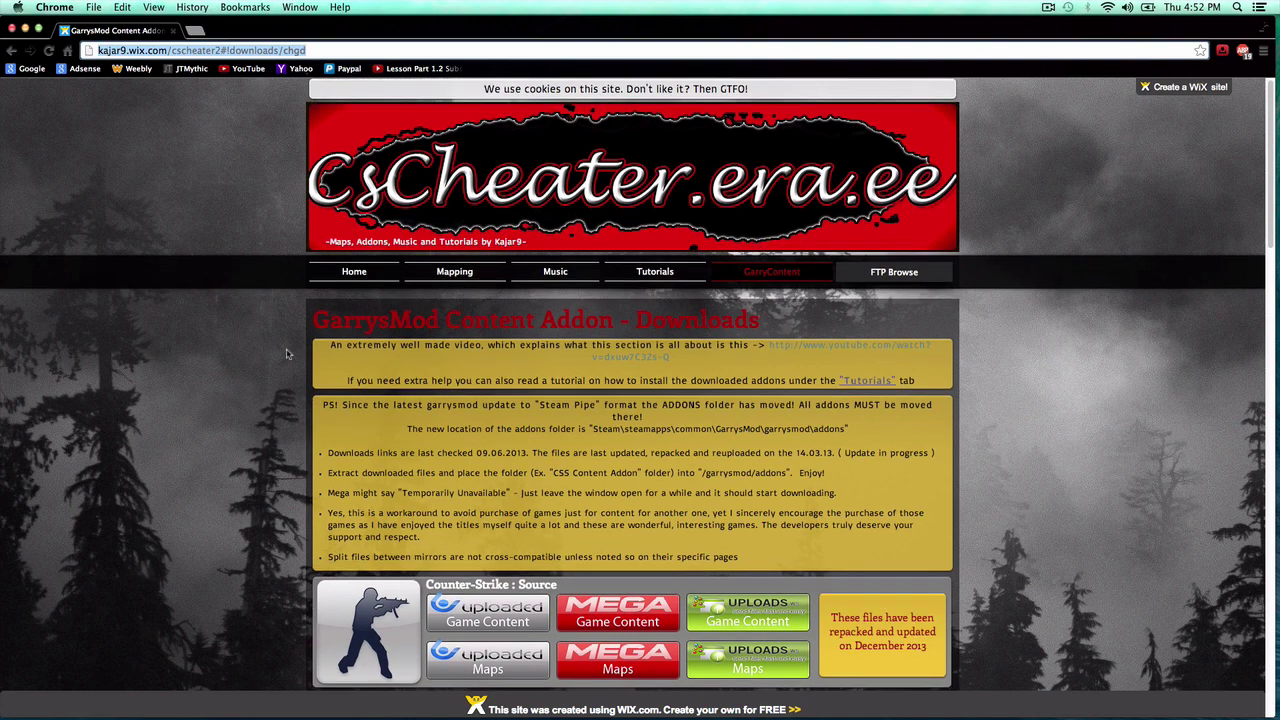
{"action": "scroll", "coordinate": [270, 340], "scroll_direction": "down", "scroll_amount": 5}
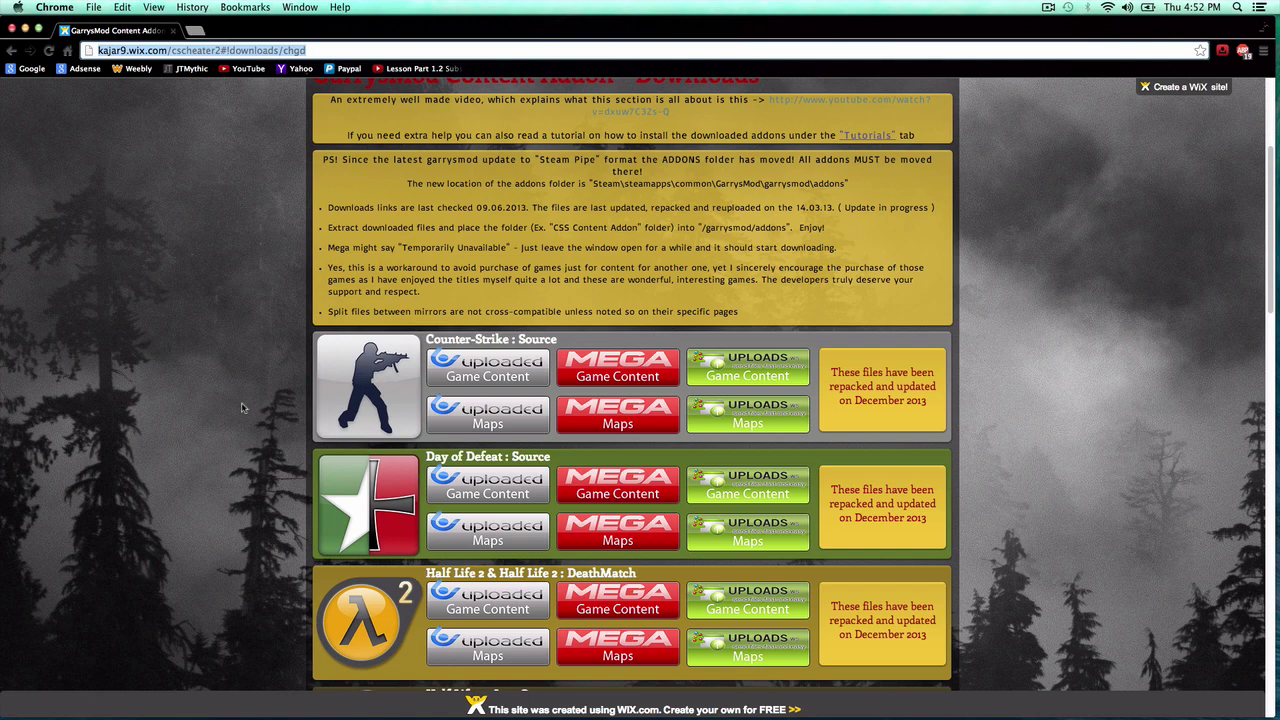
{"action": "scroll", "coordinate": [750, 420], "scroll_direction": "down", "scroll_amount": 1}
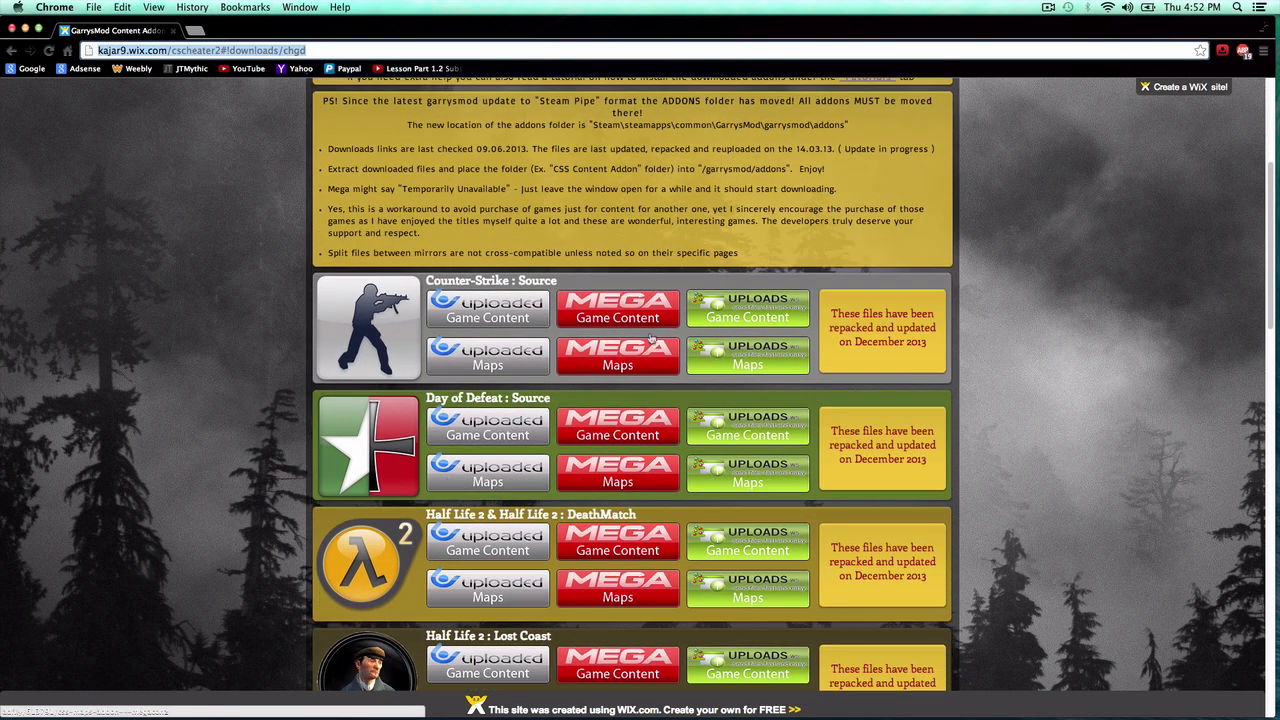
{"action": "scroll", "coordinate": [698, 395], "scroll_direction": "down", "scroll_amount": 6}
{"action": "scroll", "coordinate": [520, 240], "scroll_direction": "up", "scroll_amount": 4}
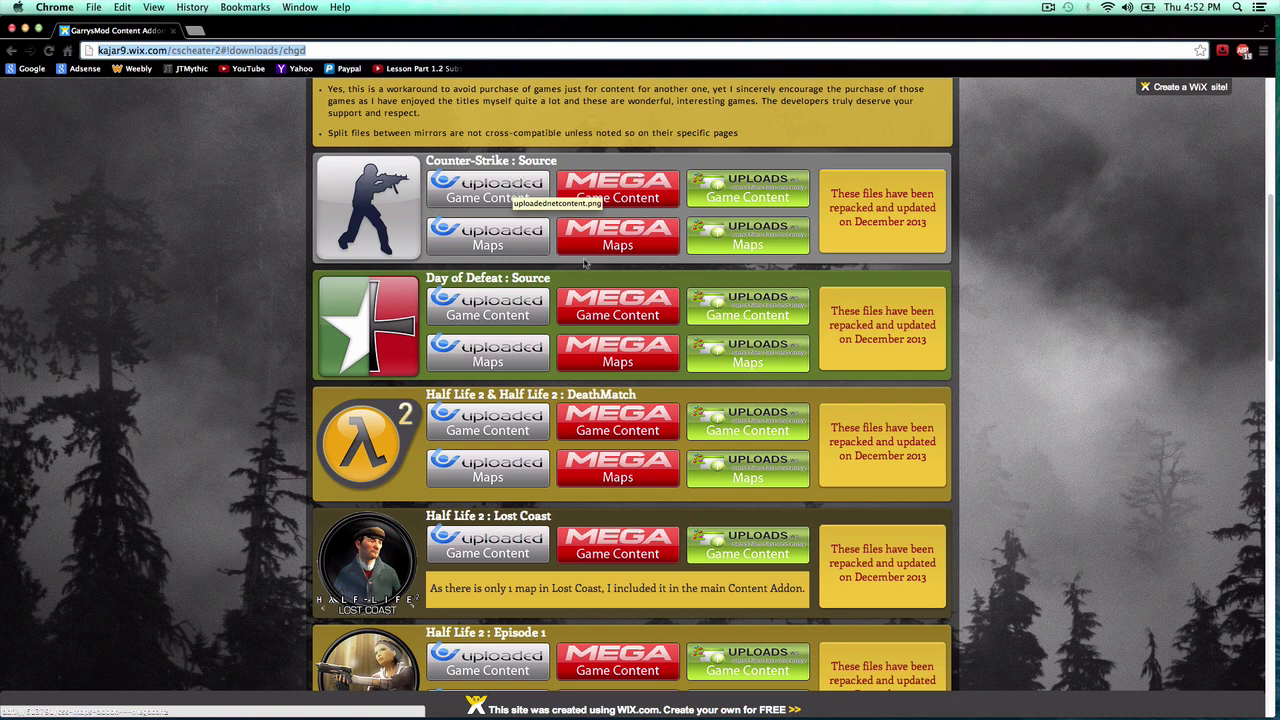
{"action": "scroll", "coordinate": [566, 458], "scroll_direction": "down", "scroll_amount": 3}
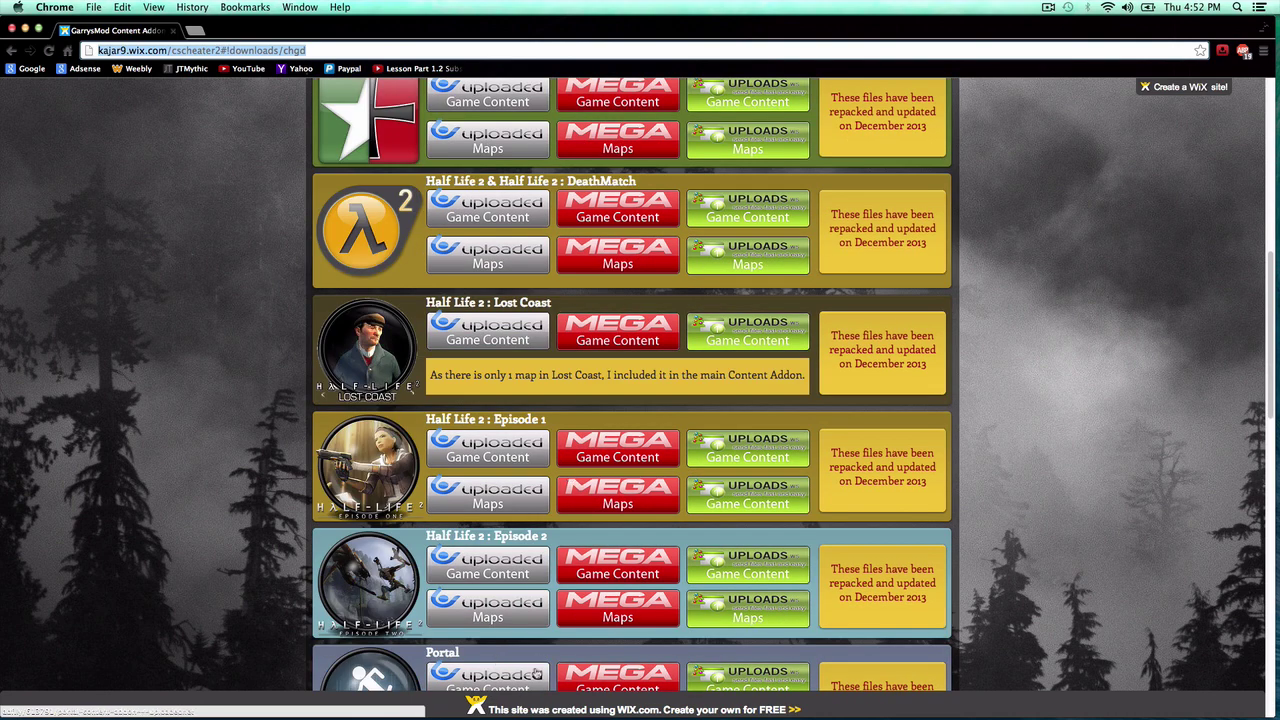
{"action": "scroll", "coordinate": [557, 572], "scroll_direction": "down", "scroll_amount": 1}
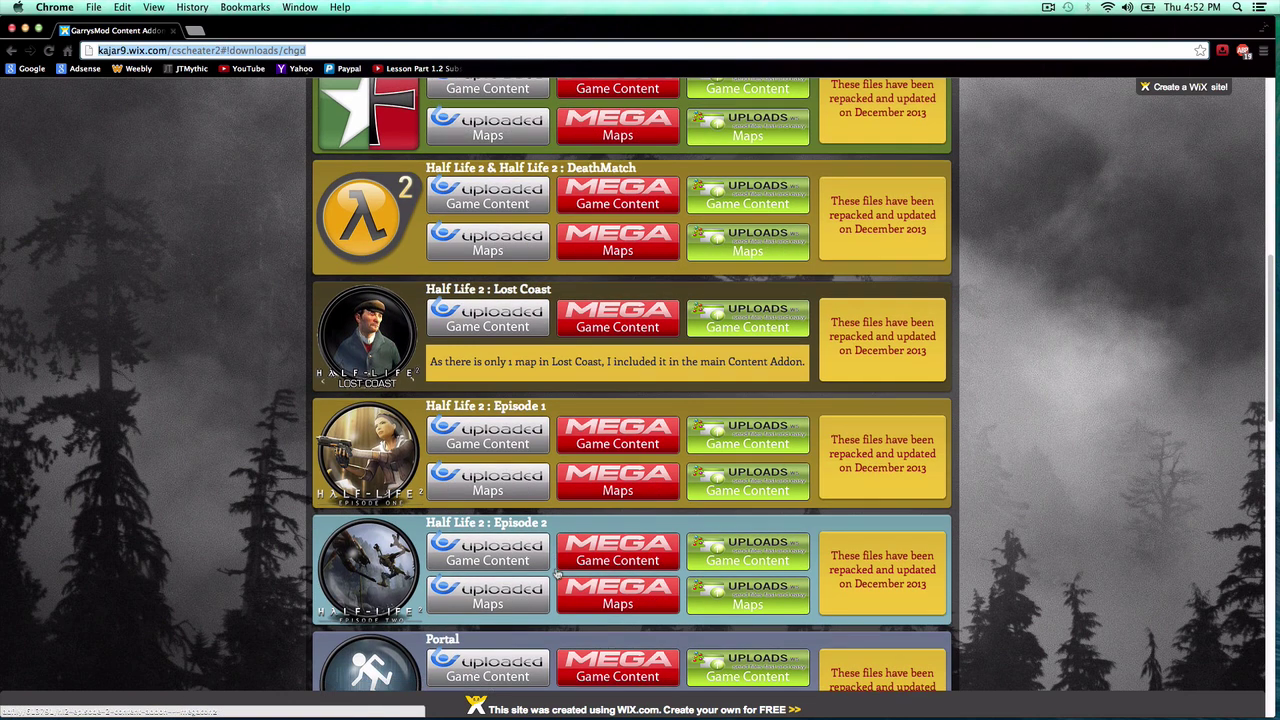
{"action": "scroll", "coordinate": [489, 393], "scroll_direction": "up", "scroll_amount": 6}
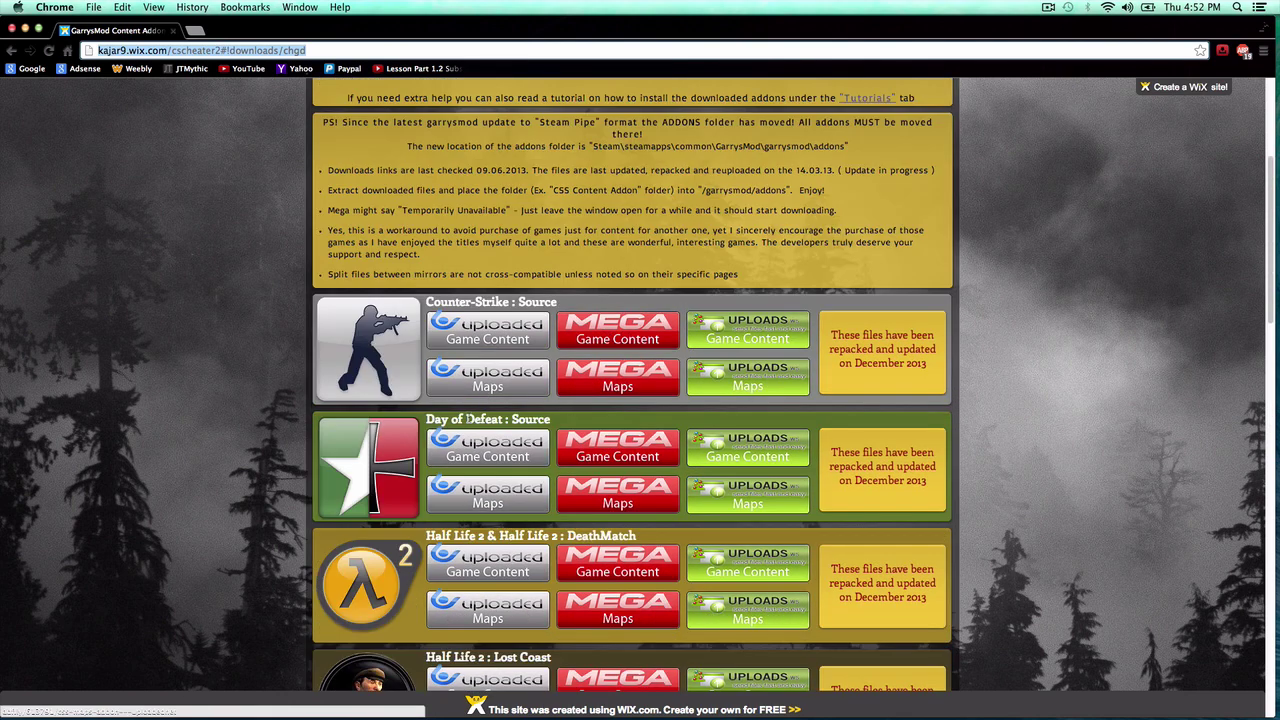
{"action": "scroll", "coordinate": [625, 508], "scroll_direction": "down", "scroll_amount": 1}
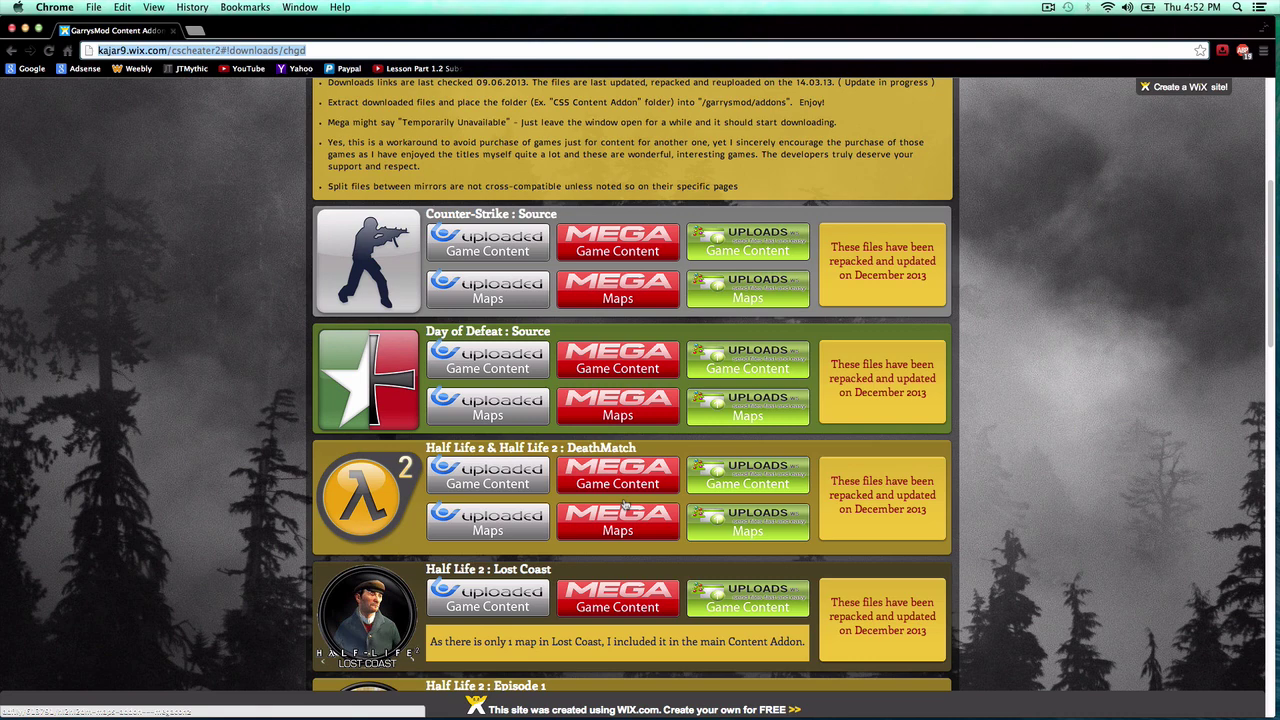
{"action": "scroll", "coordinate": [623, 504], "scroll_direction": "down", "scroll_amount": 2}
{"action": "scroll", "coordinate": [617, 494], "scroll_direction": "down", "scroll_amount": 1}
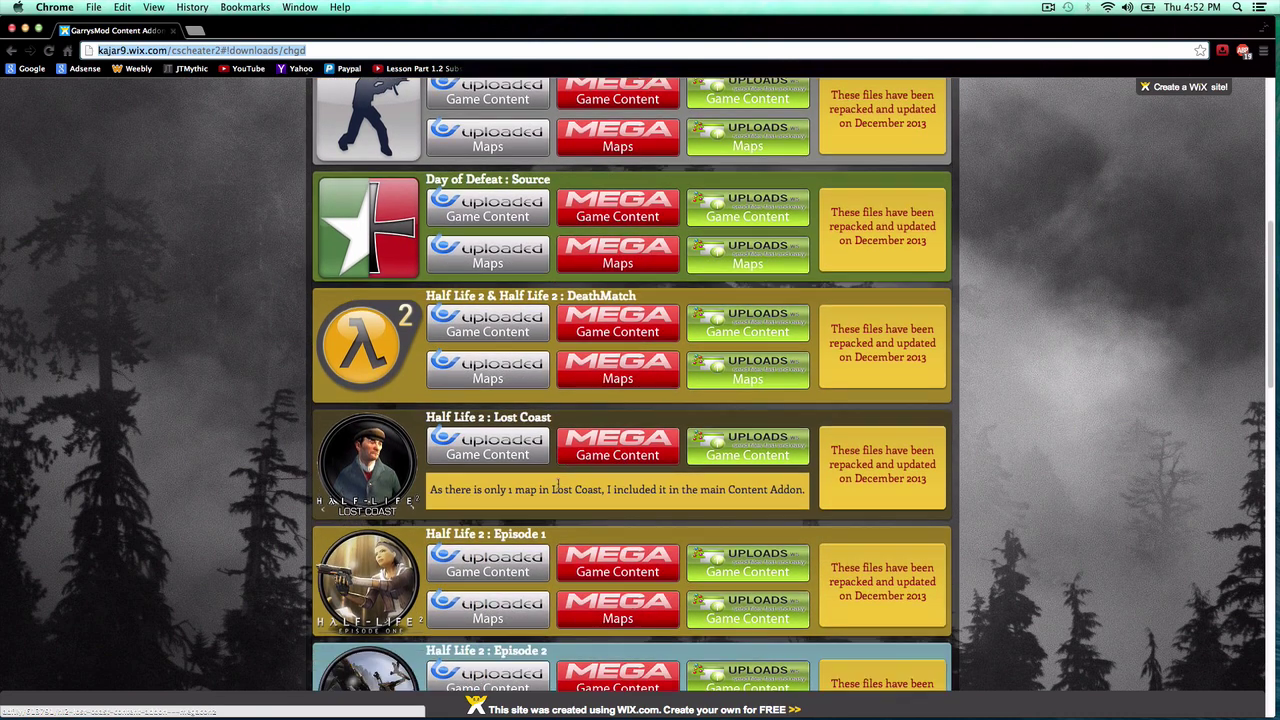
{"action": "scroll", "coordinate": [426, 523], "scroll_direction": "down", "scroll_amount": 9}
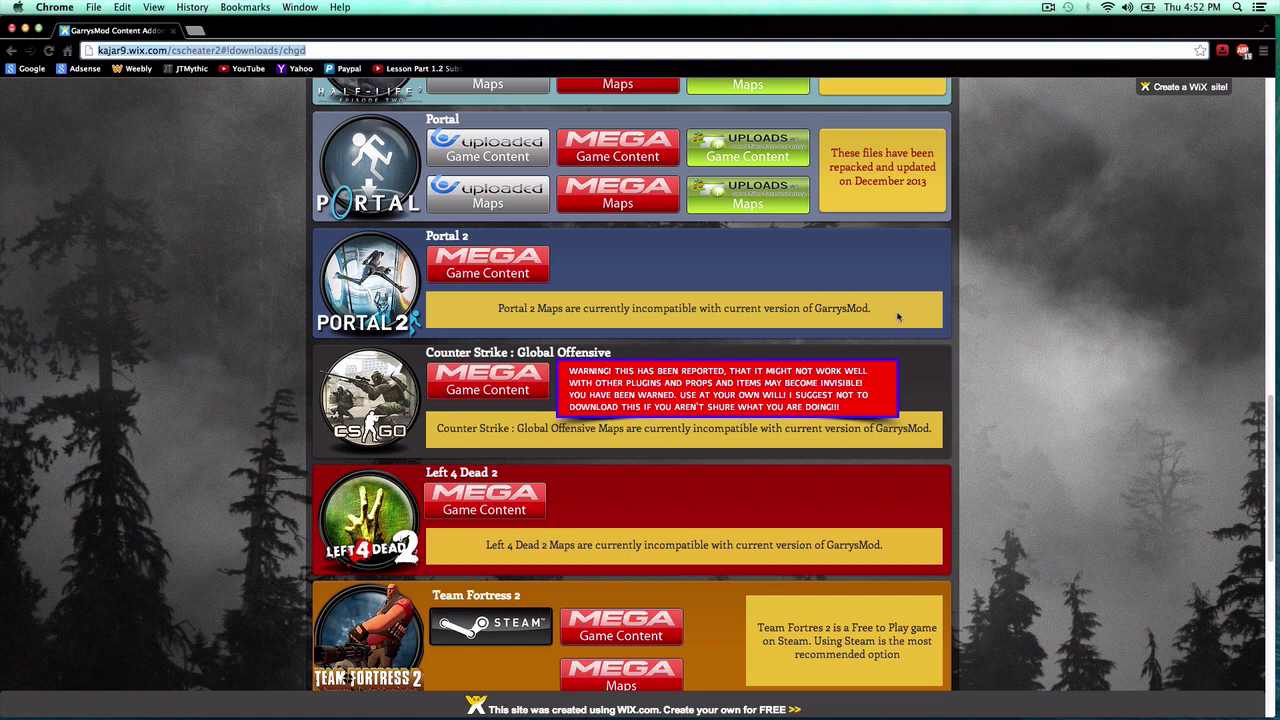
{"action": "scroll", "coordinate": [898, 317], "scroll_direction": "up", "scroll_amount": 15}
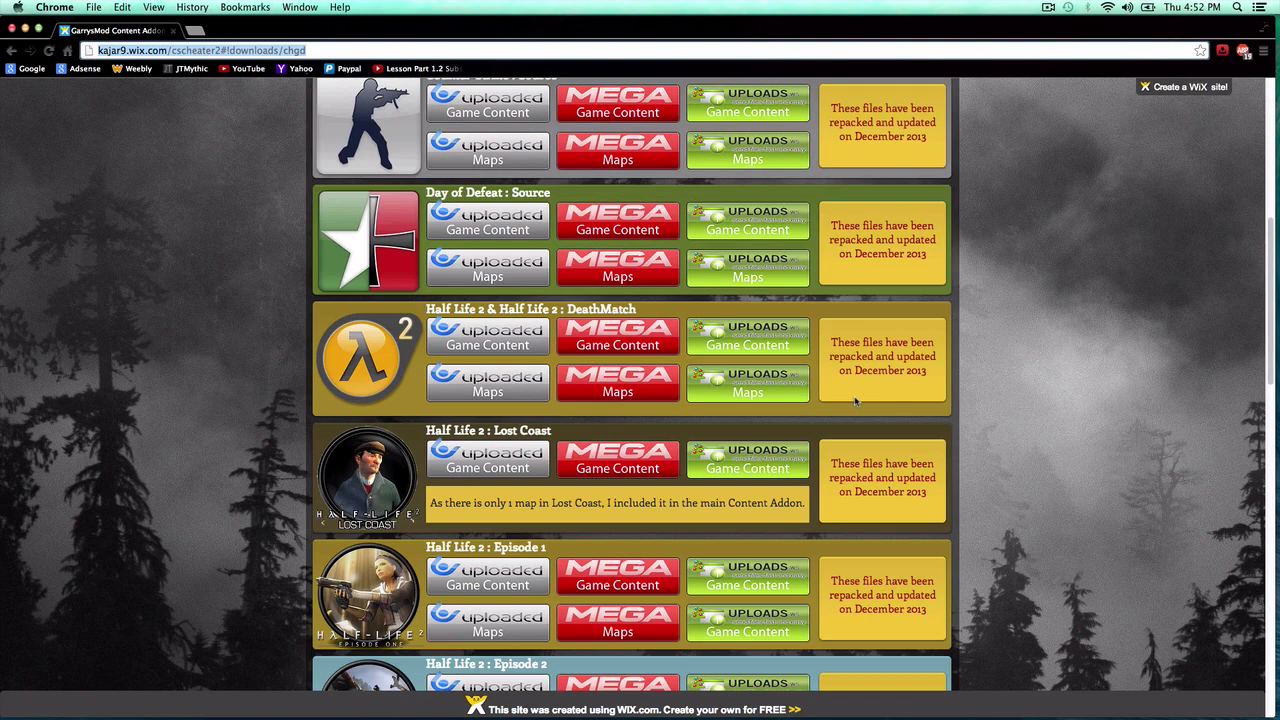
{"action": "scroll", "coordinate": [590, 573], "scroll_direction": "down", "scroll_amount": 2}
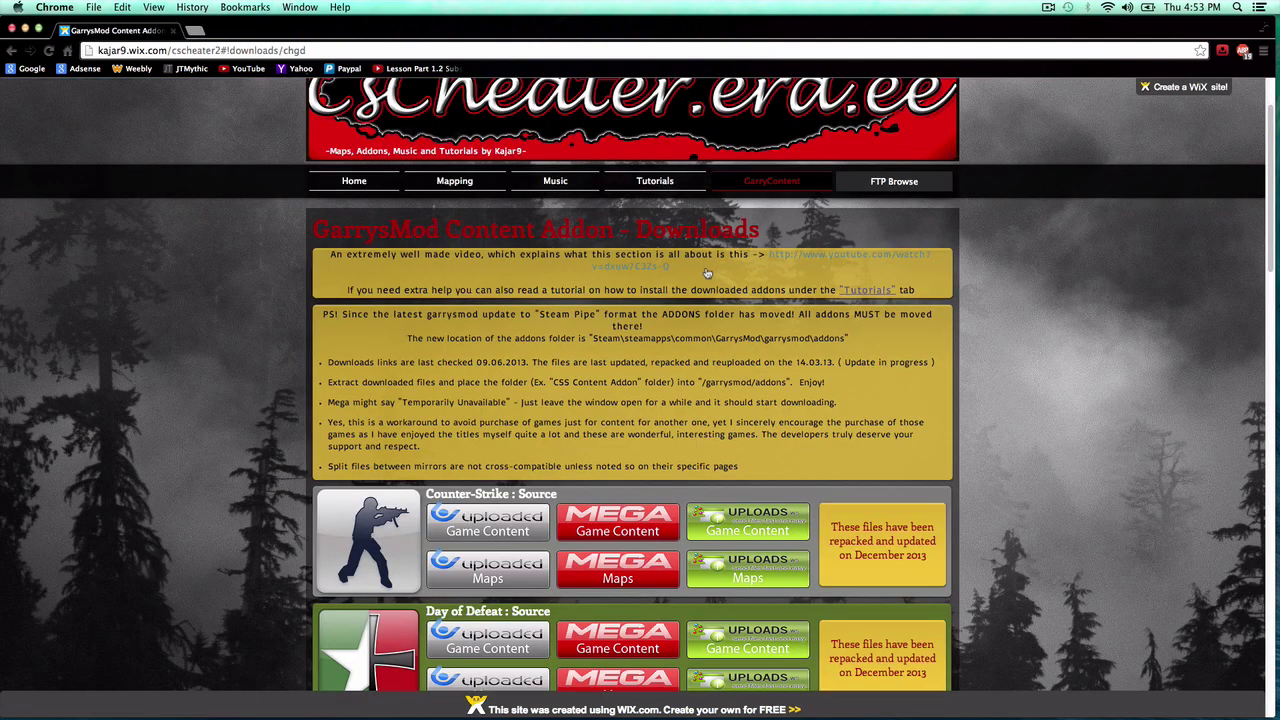
- Switch to Finder, go to the ~/Library/ folder and open the Steam folder inside Application Support
{"action": "left_click", "coordinate": [708, 270]}
{"action": "mouse_move", "coordinate": [320, 712]}
{"action": "left_click", "coordinate": [392, 700]}
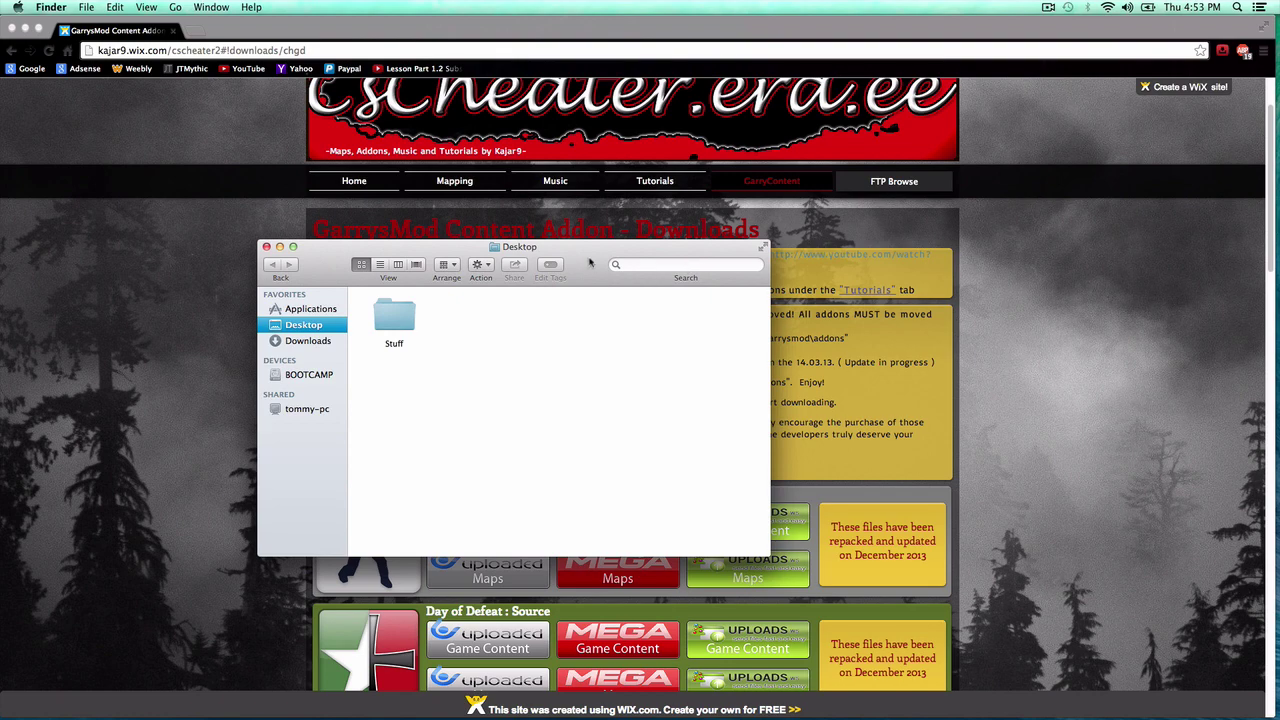
{"action": "left_click_drag", "start_coordinate": [590, 262], "coordinate": [725, 272]}
{"action": "left_click", "coordinate": [176, 7]}
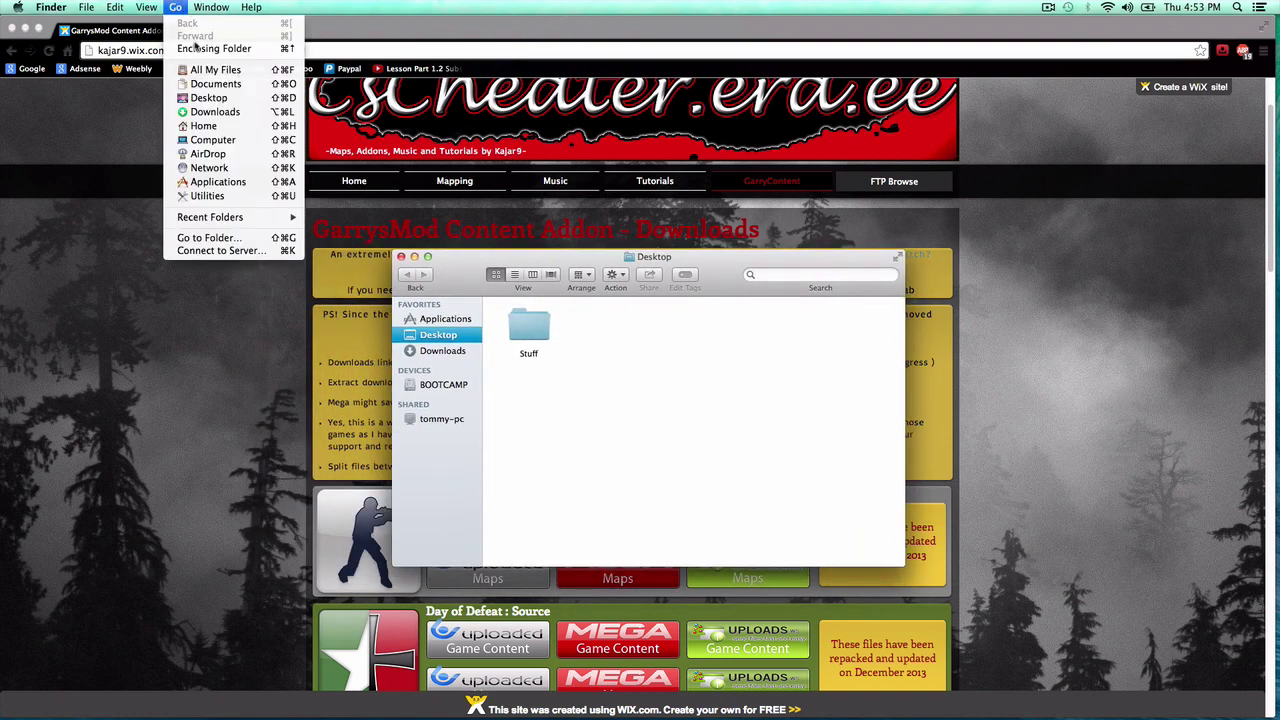
{"action": "left_click", "coordinate": [204, 238]}
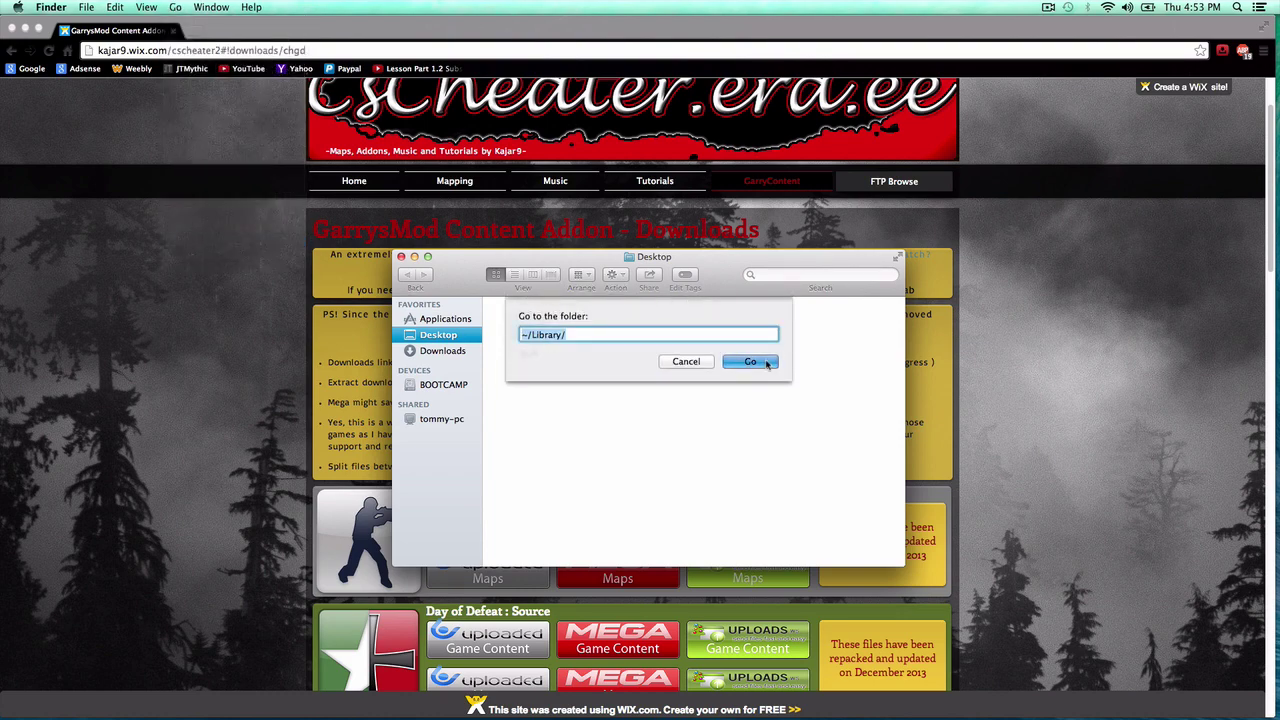
{"action": "left_click", "coordinate": [766, 364]}
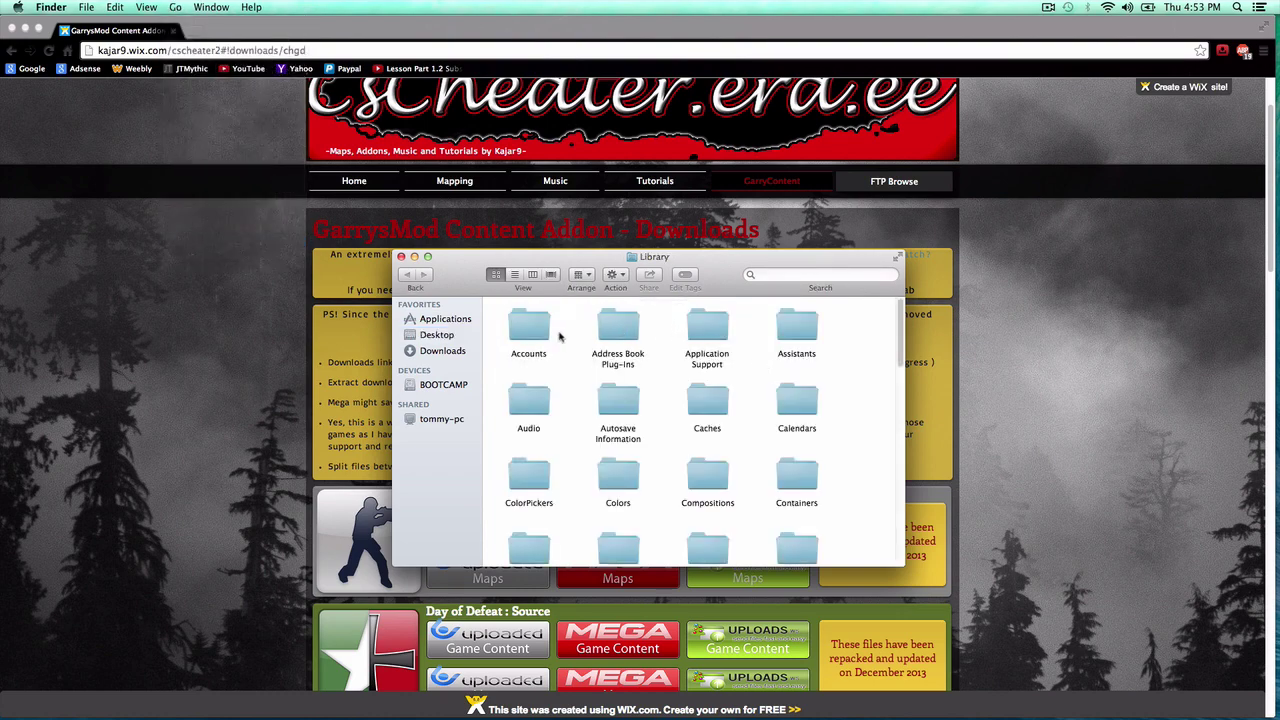
{"action": "double_click", "coordinate": [727, 340]}
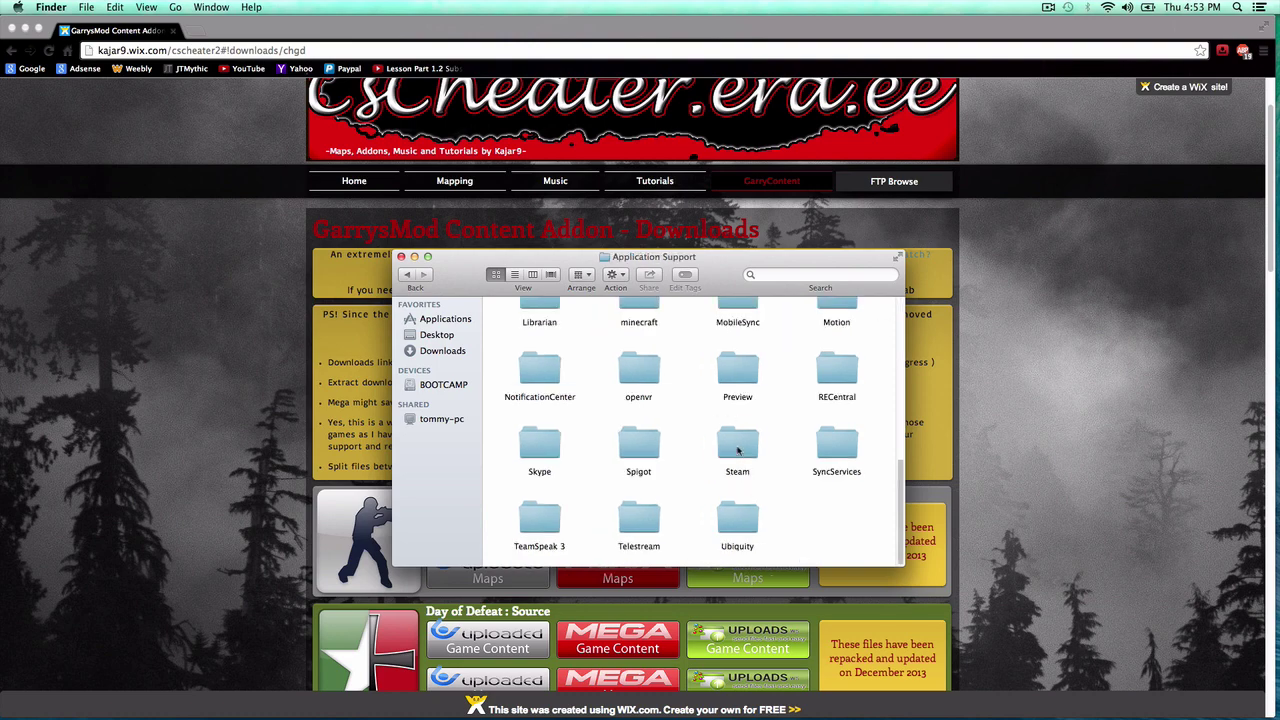
{"action": "double_click", "coordinate": [738, 451]}
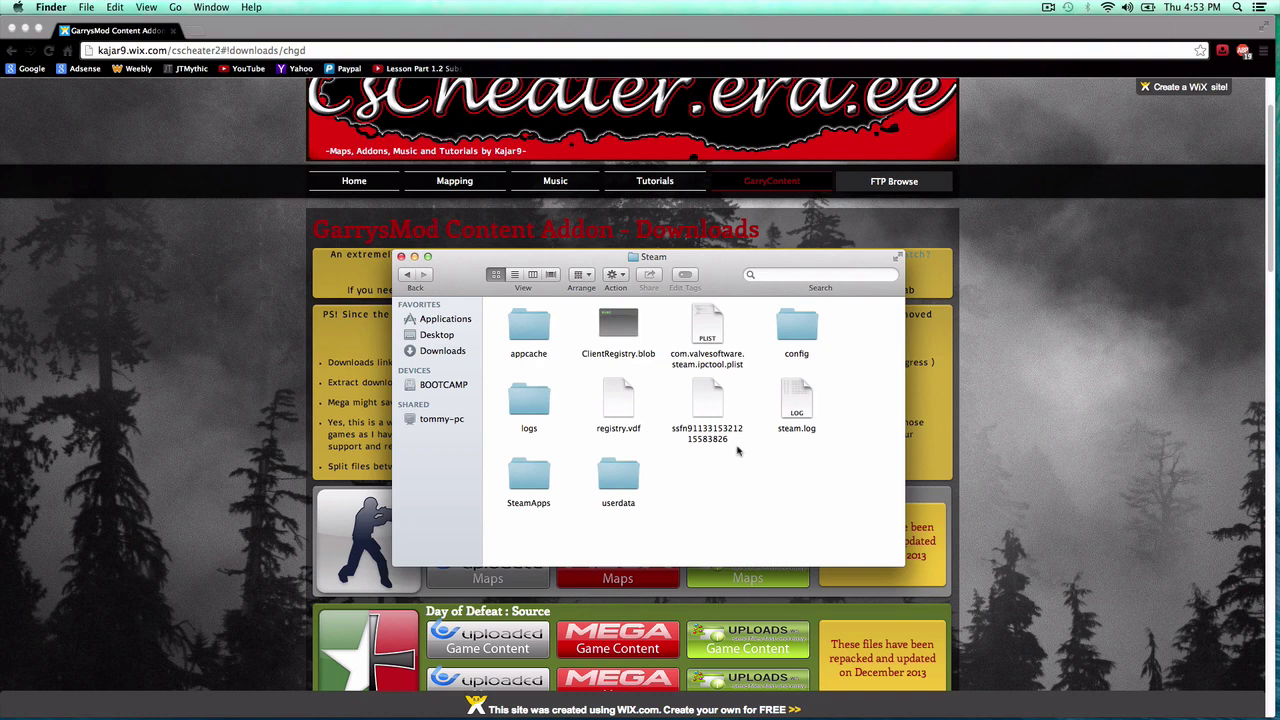
- View the Steam folder in Program Files (x86) on the BOOTCAMP drive, and return to Application Support
{"action": "left_click", "coordinate": [435, 388]}
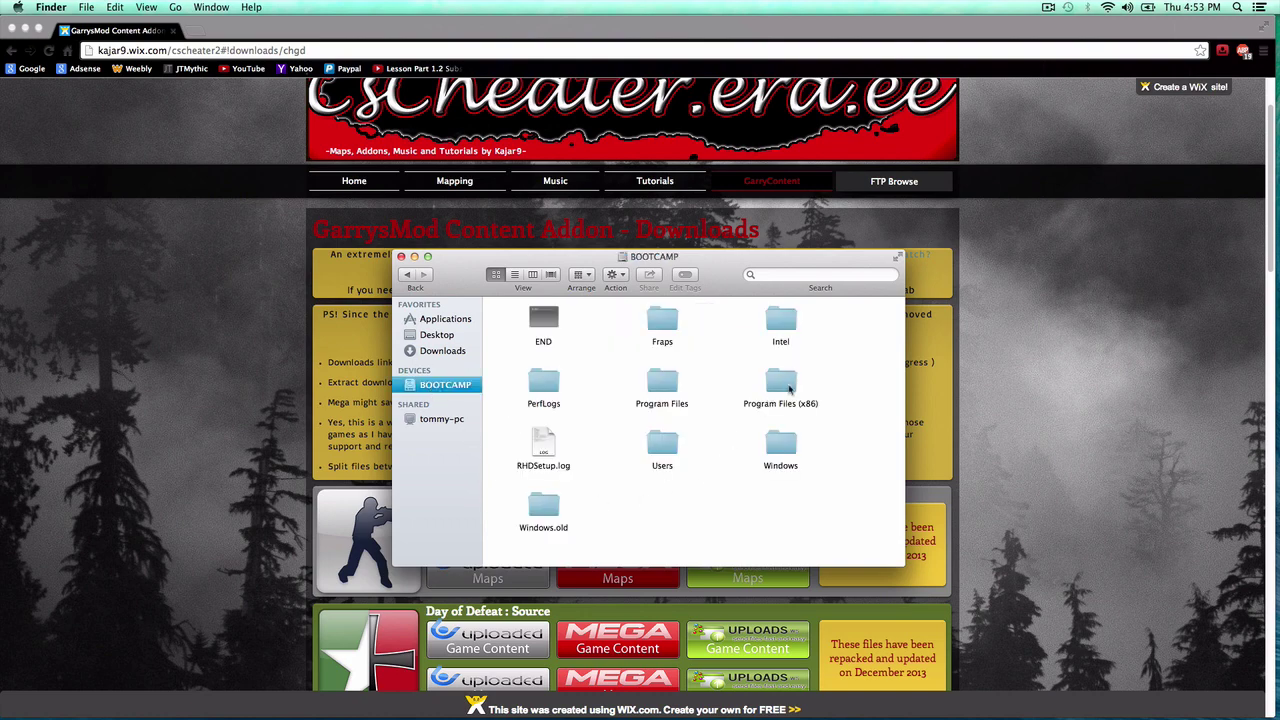
{"action": "double_click", "coordinate": [789, 388]}
{"action": "scroll", "coordinate": [753, 413], "scroll_direction": "down", "scroll_amount": 5}
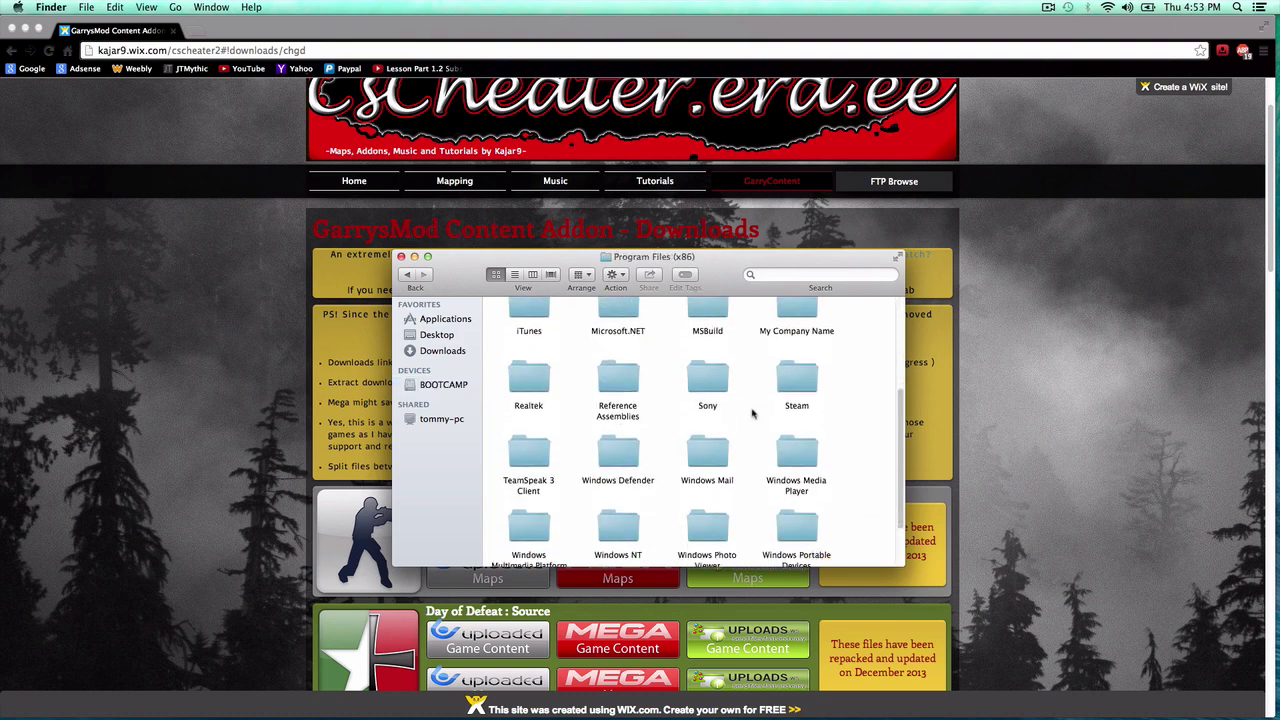
{"action": "double_click", "coordinate": [797, 385]}
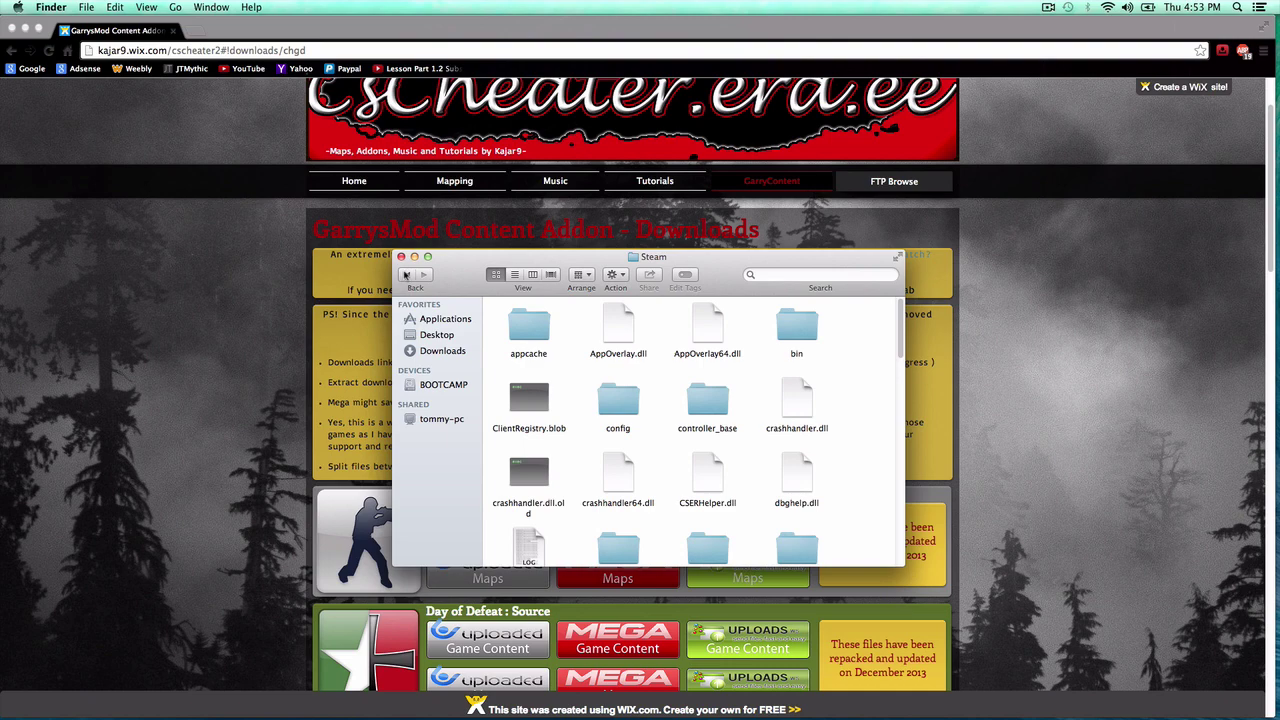
{"action": "left_click", "coordinate": [405, 275]}
{"action": "left_click", "coordinate": [405, 275]}
{"action": "left_click", "coordinate": [405, 276]}
{"action": "left_click", "coordinate": [404, 278]}
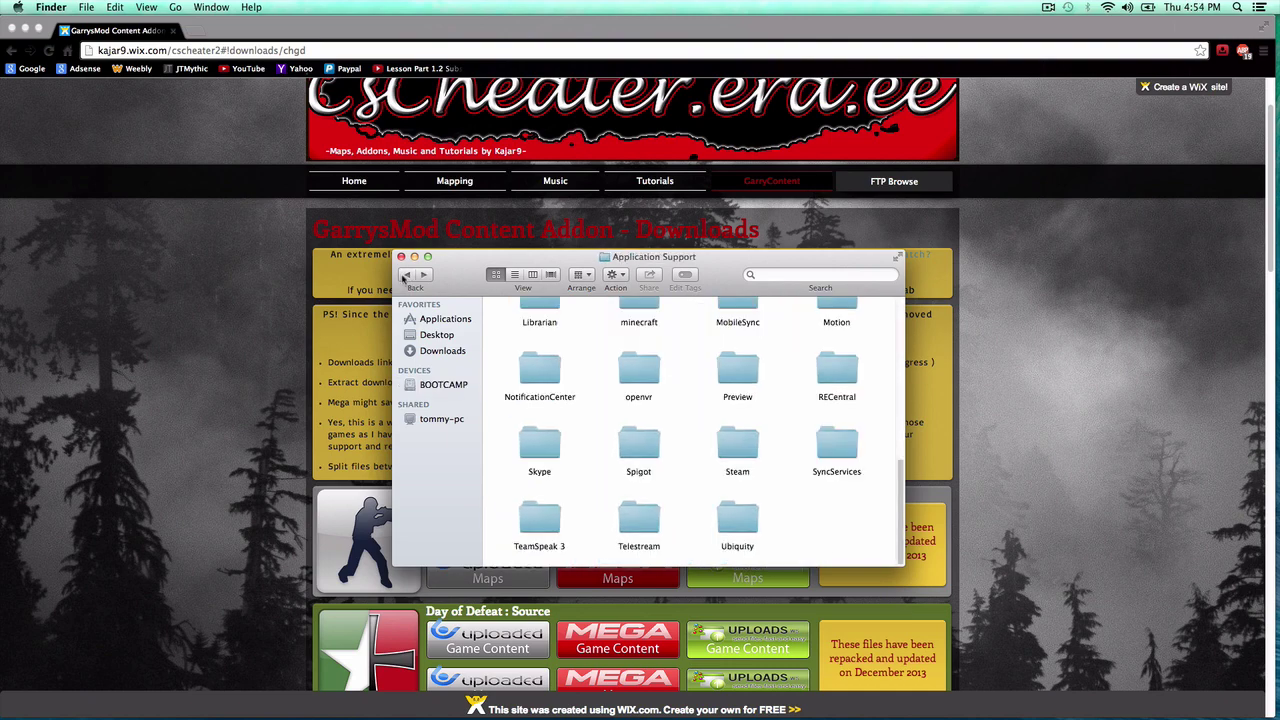
- Open the Garry's Mod addons folder at Steam/SteamApps/common/GarrysMod/garrysmod/addons
{"action": "left_click", "coordinate": [738, 444]}
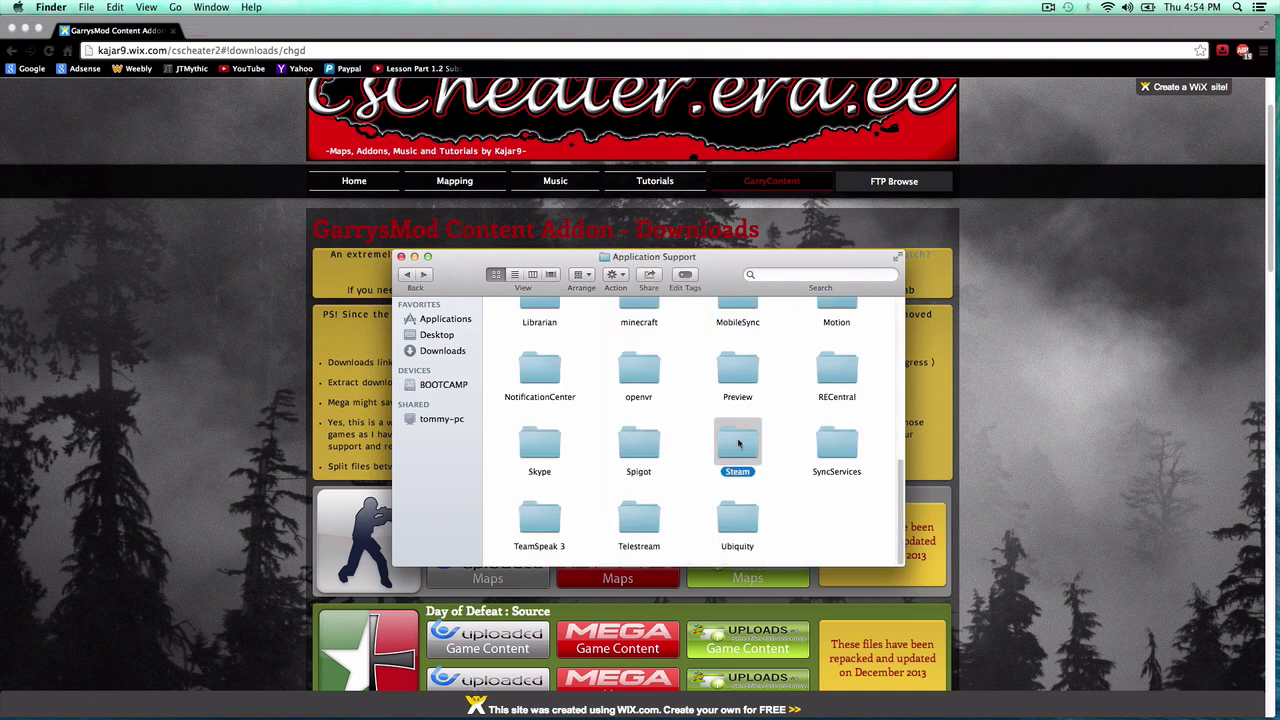
{"action": "double_click", "coordinate": [738, 444]}
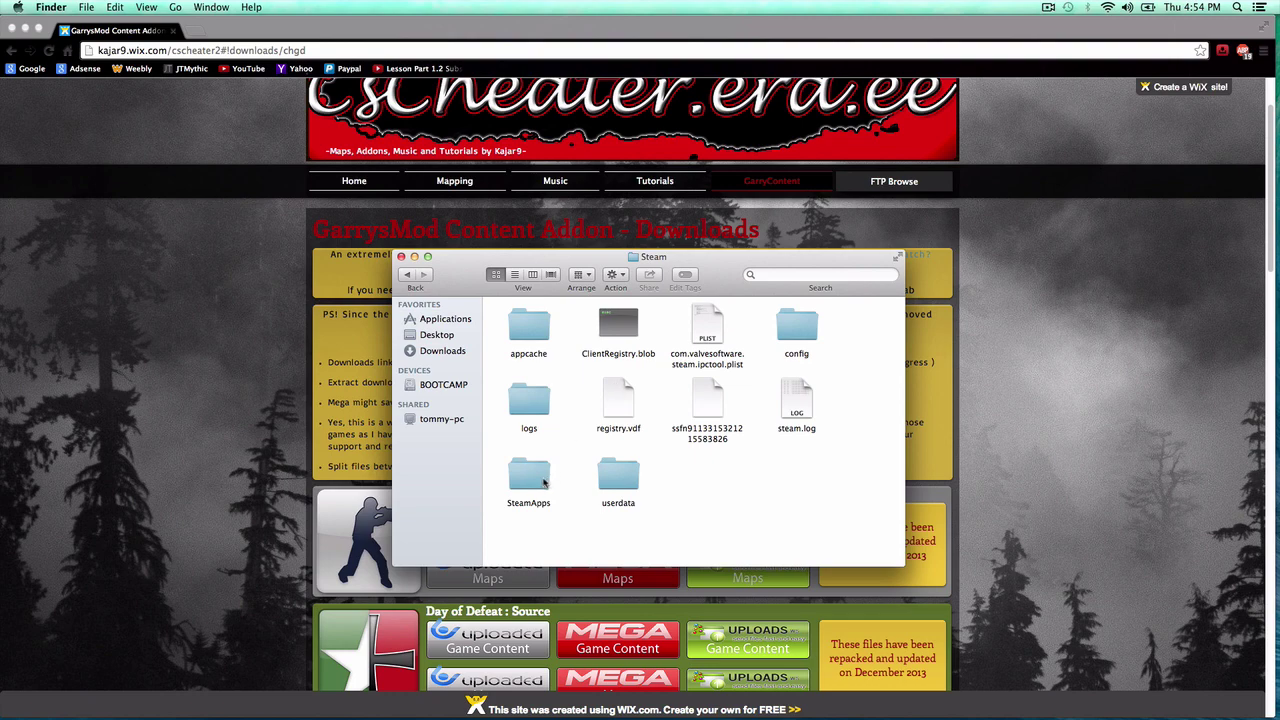
{"action": "double_click", "coordinate": [544, 483]}
{"action": "left_click", "coordinate": [793, 337]}
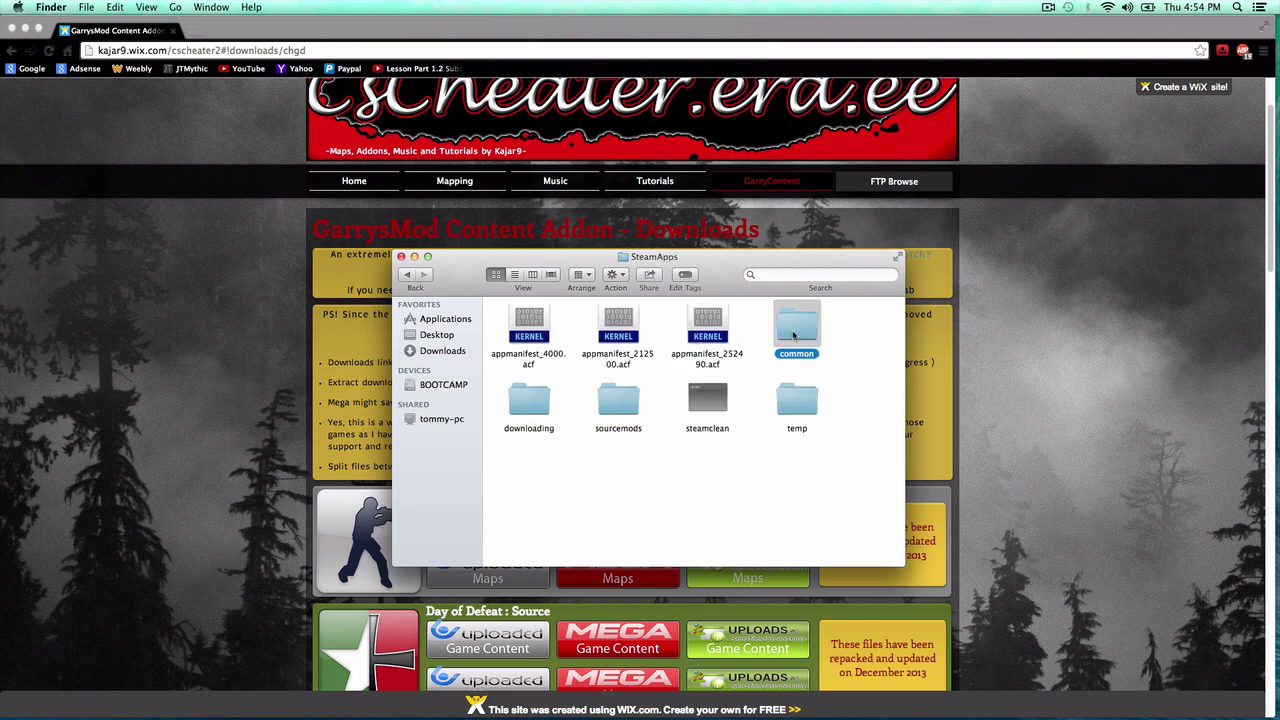
{"action": "double_click", "coordinate": [793, 337]}
{"action": "double_click", "coordinate": [614, 326]}
{"action": "left_click", "coordinate": [698, 324]}
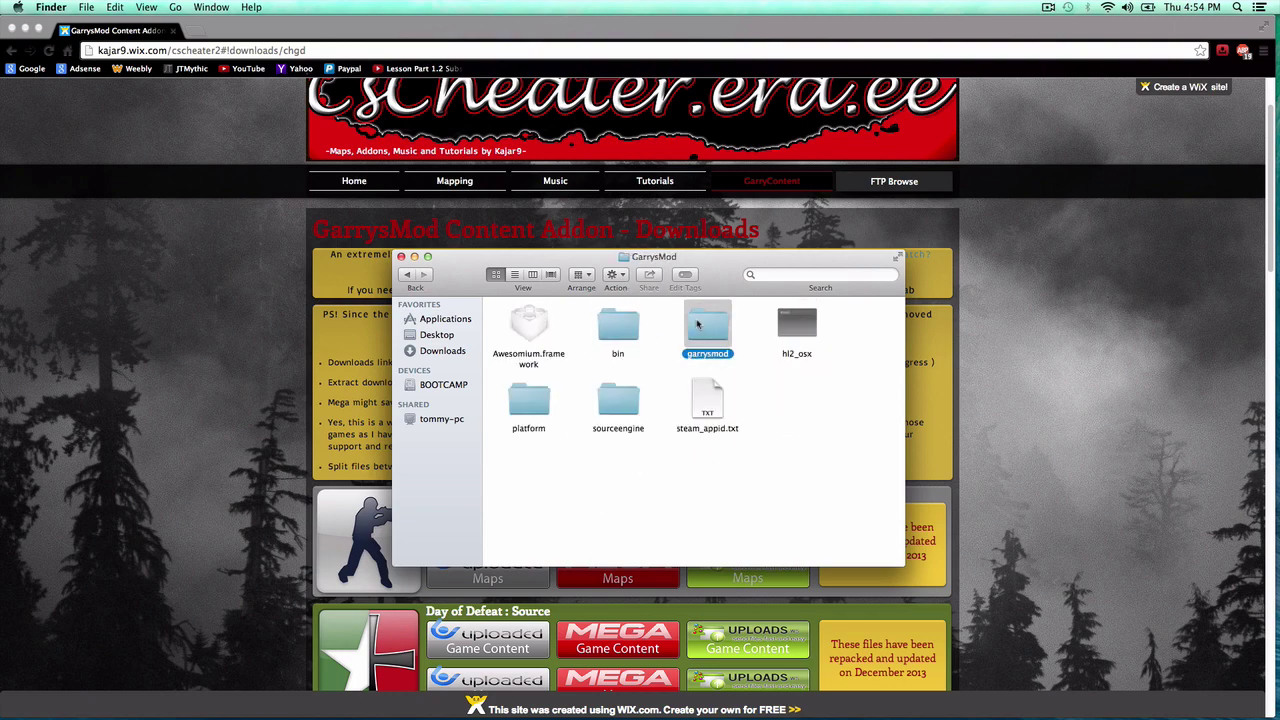
{"action": "double_click", "coordinate": [698, 324]}
{"action": "double_click", "coordinate": [550, 326]}
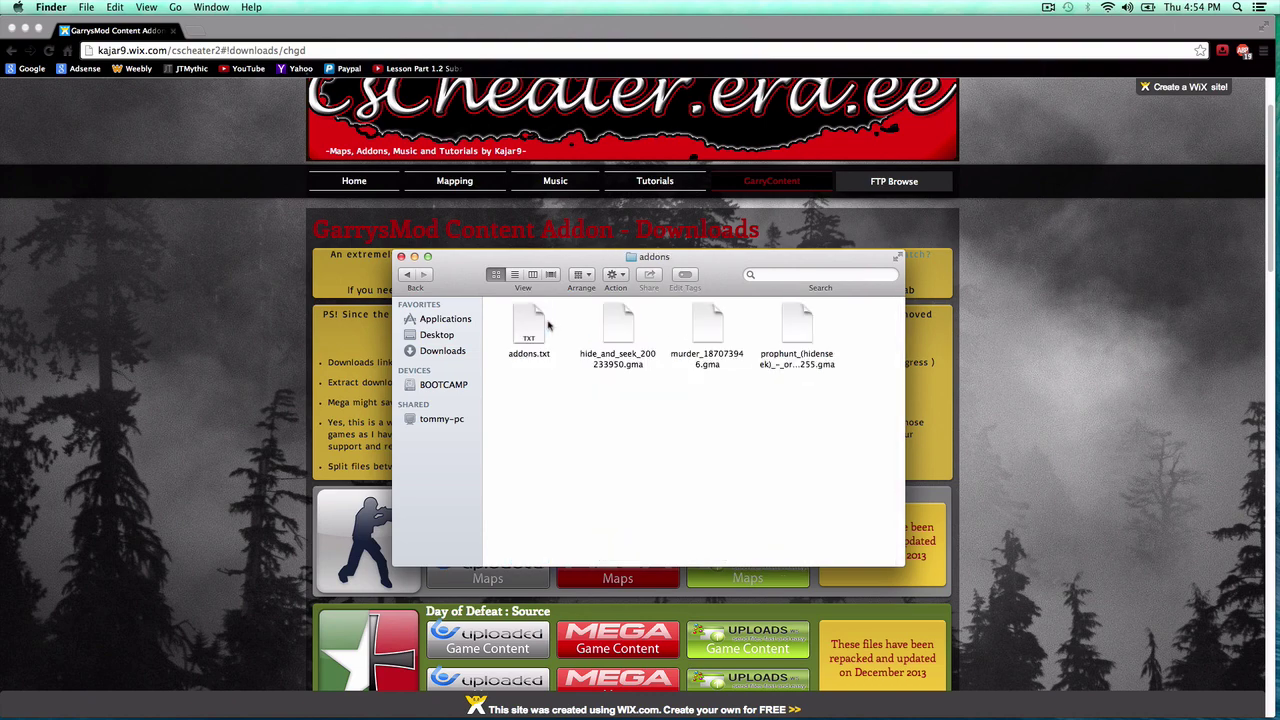